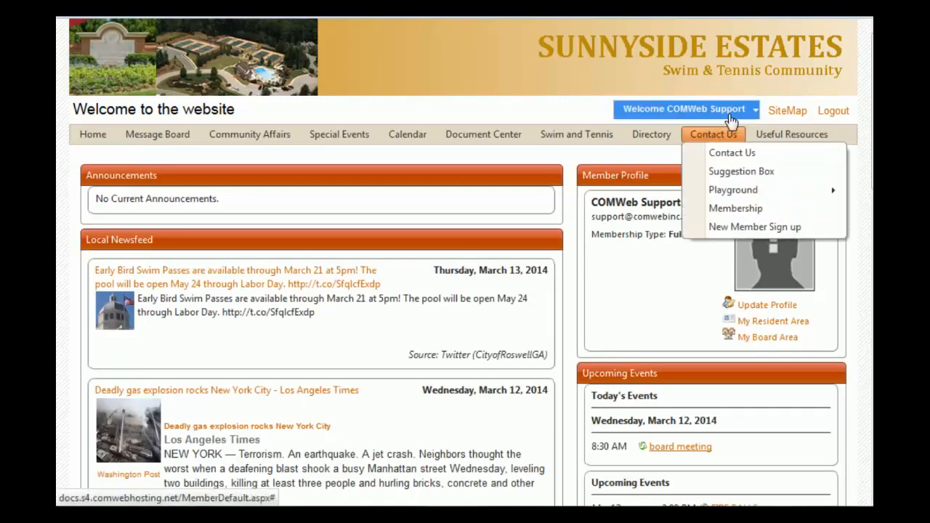
Step: Open the Global Page Backgrounds list in the site layout administration
mouse_move(730, 115)
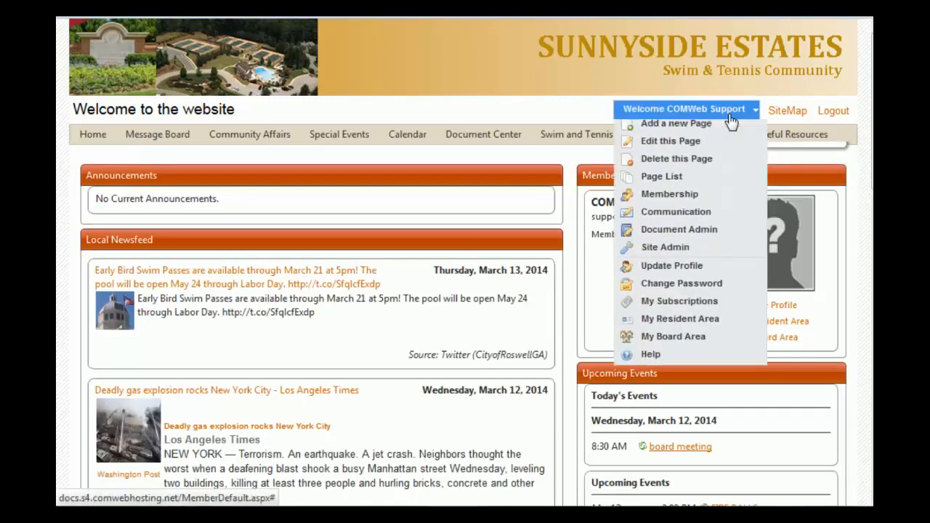
click(664, 255)
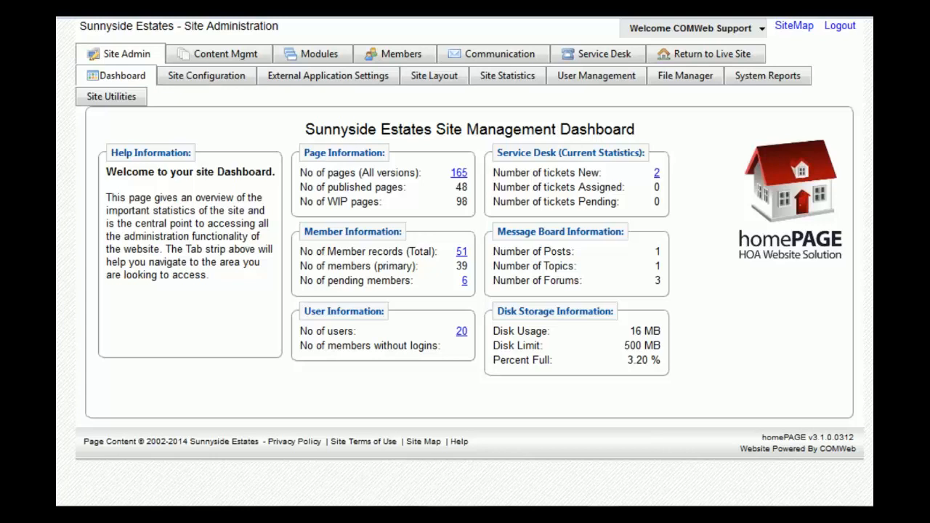
click(445, 79)
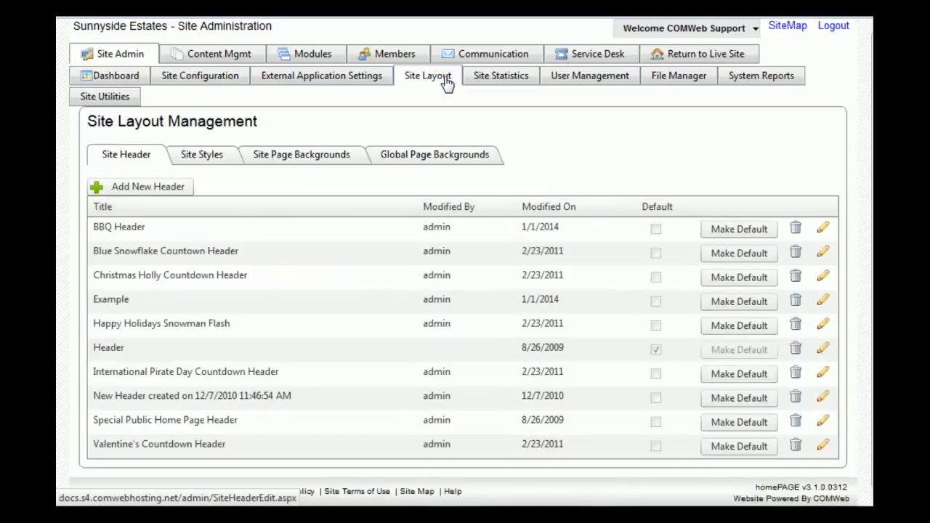
click(403, 169)
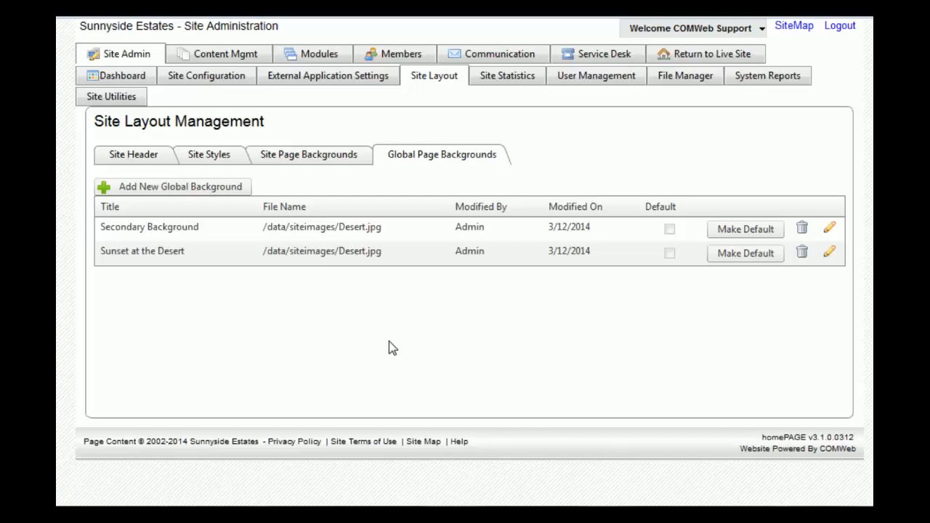
Step: Make Sunset at the Desert the default global background and delete the Secondary Background entry
click(739, 262)
click(802, 230)
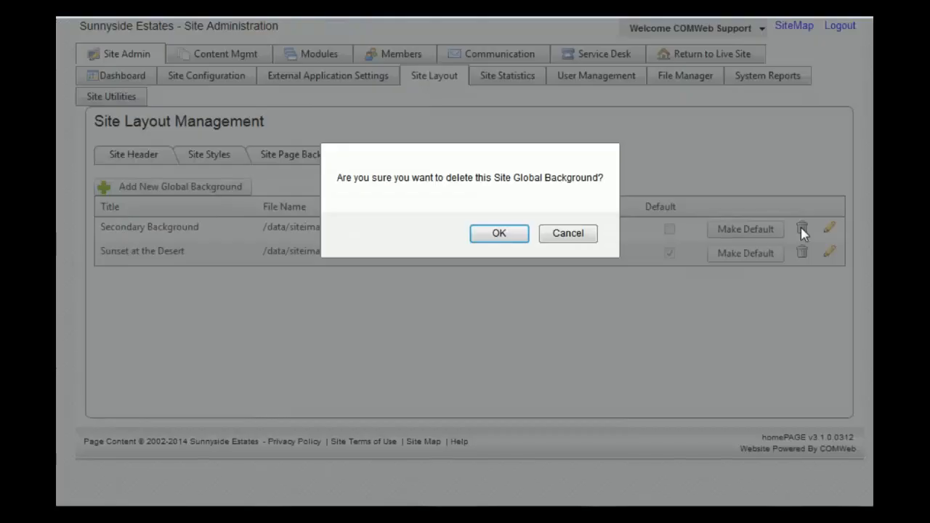
click(512, 237)
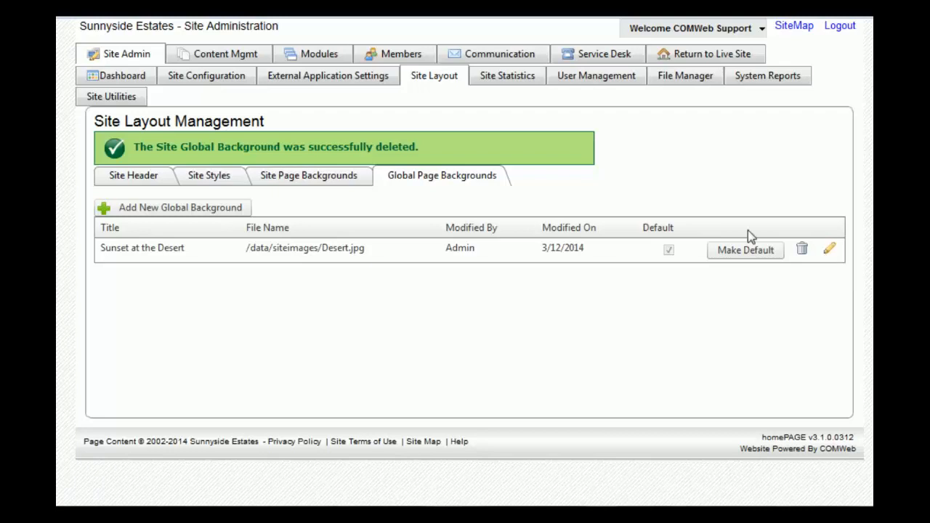
Step: Start a new global background named "Test" with the description "This is for a test"
click(235, 212)
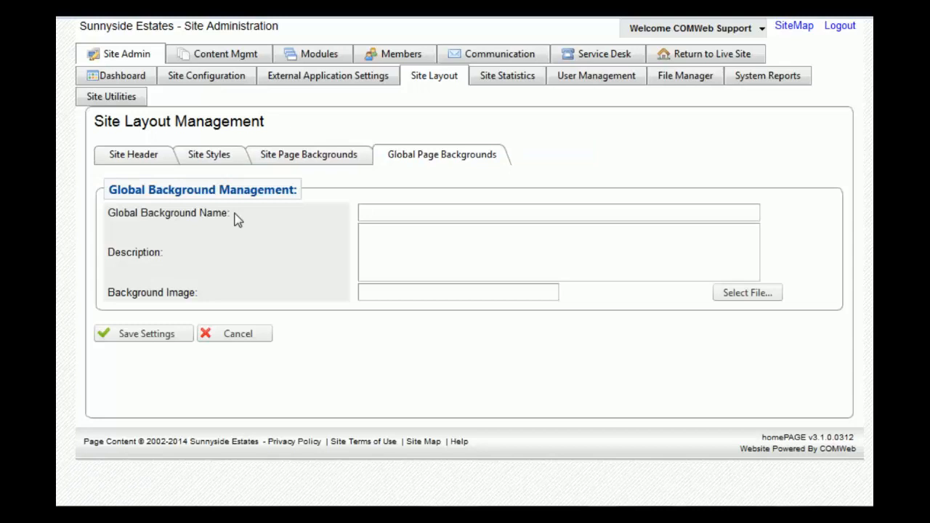
click(375, 212)
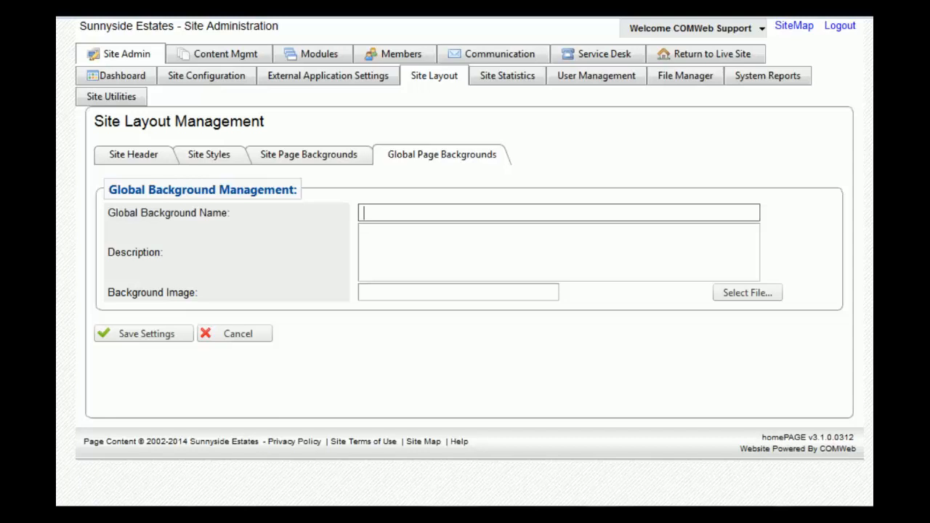
text(Test)
key(Tab)
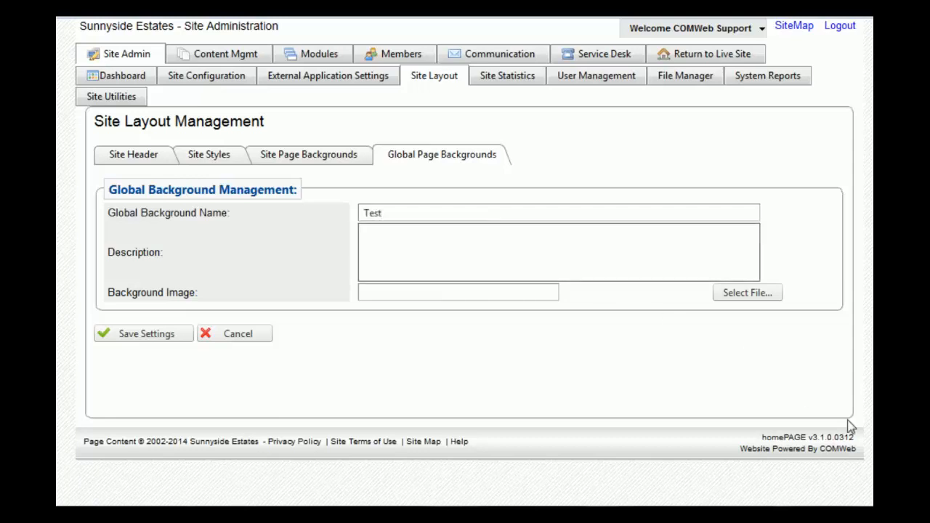
text(This is for a test)
Step: Upload Chrysanthemum.jpg from Sample Pictures to the siteimages folder and save it as the new global background's image
click(756, 297)
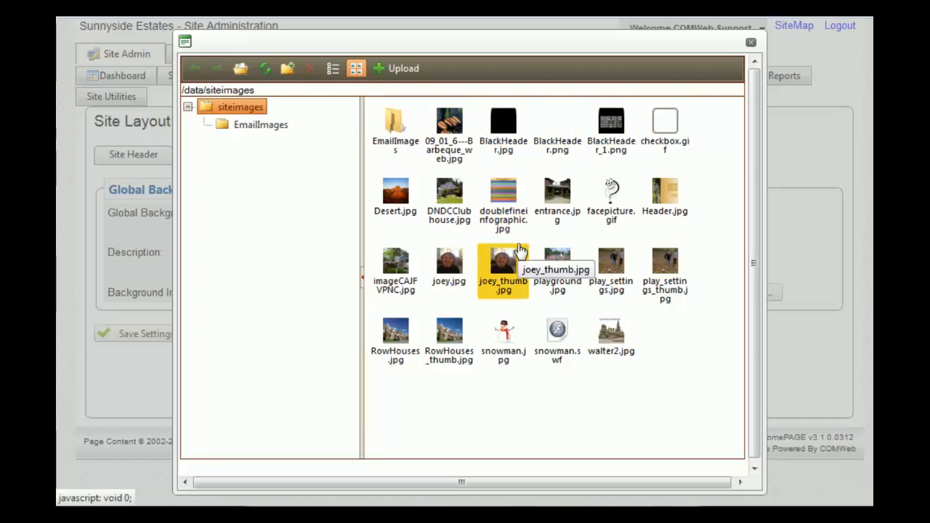
click(397, 70)
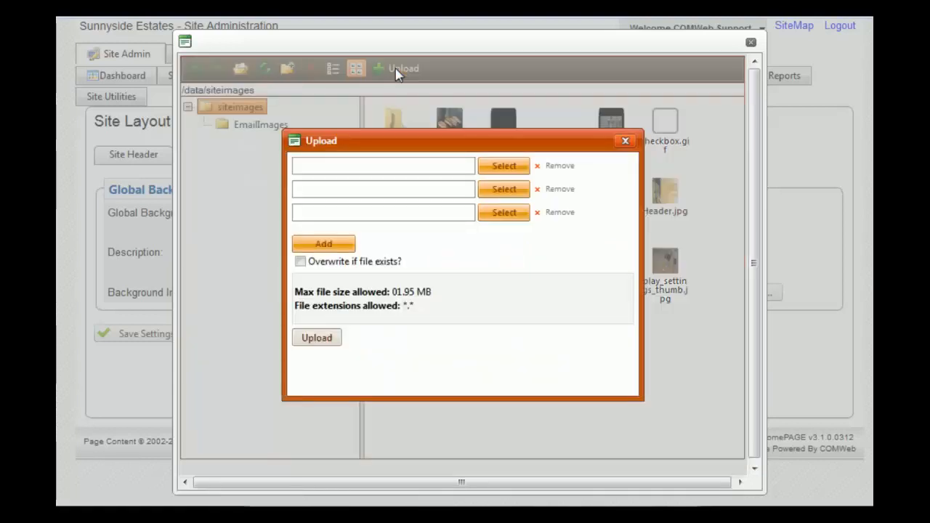
click(503, 172)
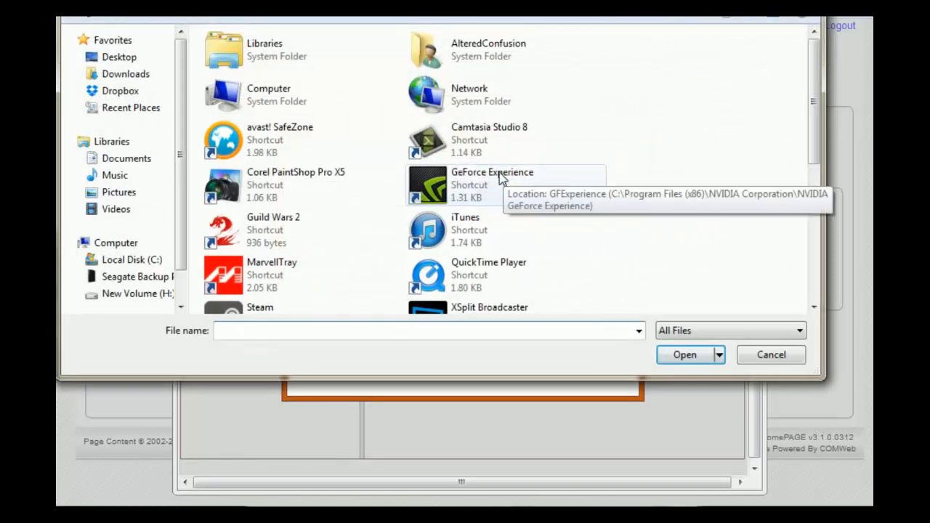
click(138, 197)
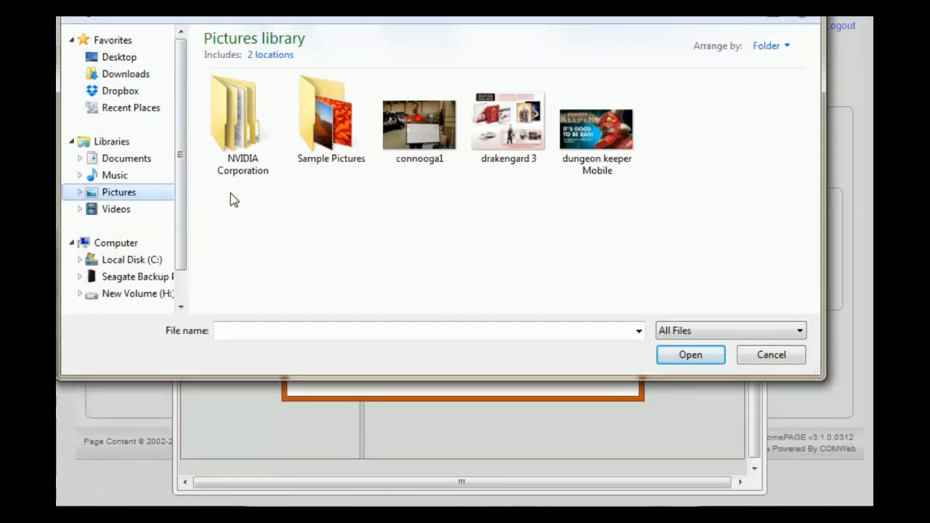
double_click(309, 145)
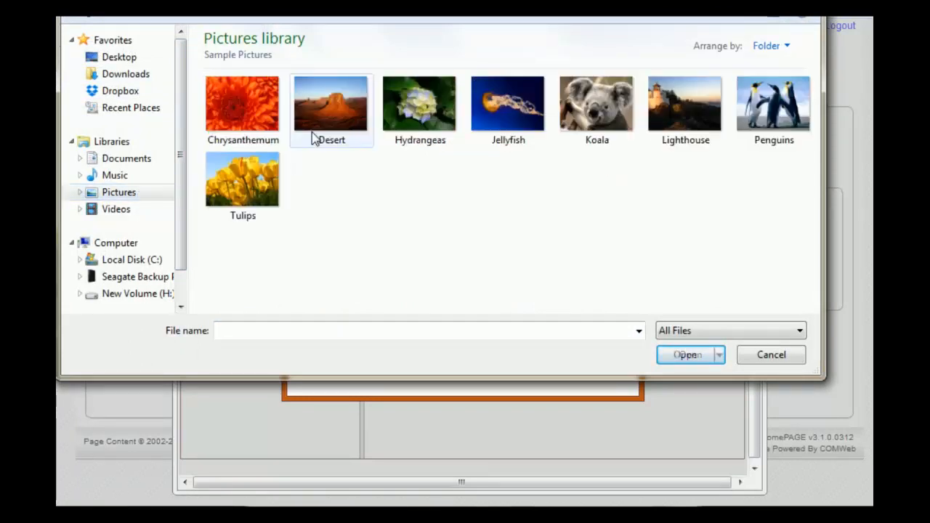
click(247, 113)
click(685, 355)
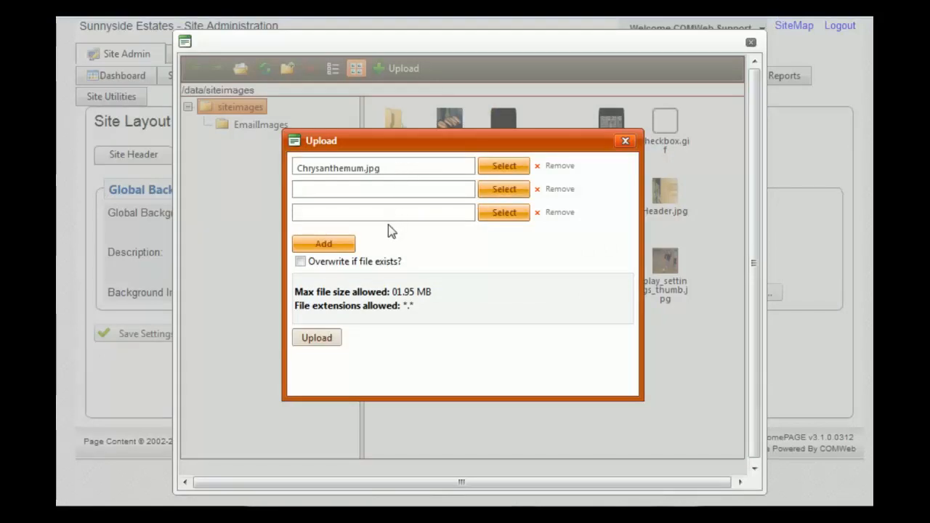
click(331, 345)
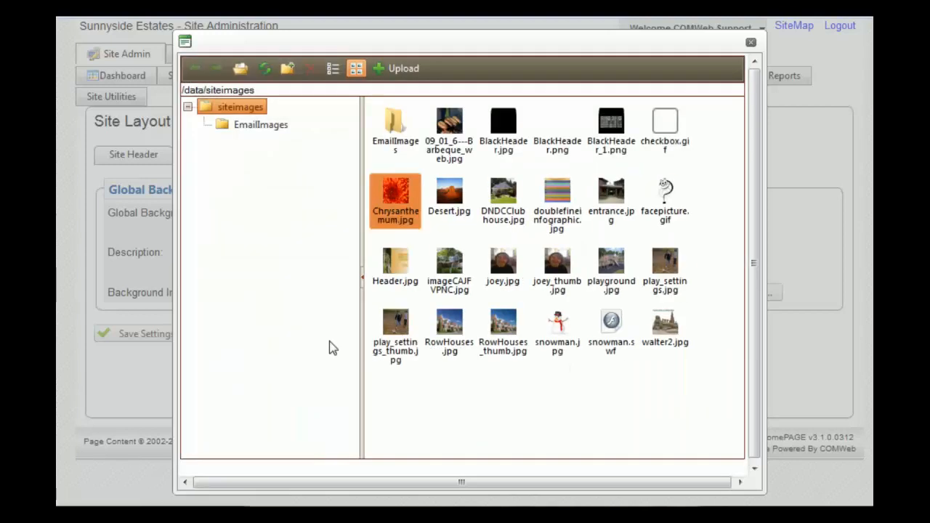
double_click(405, 200)
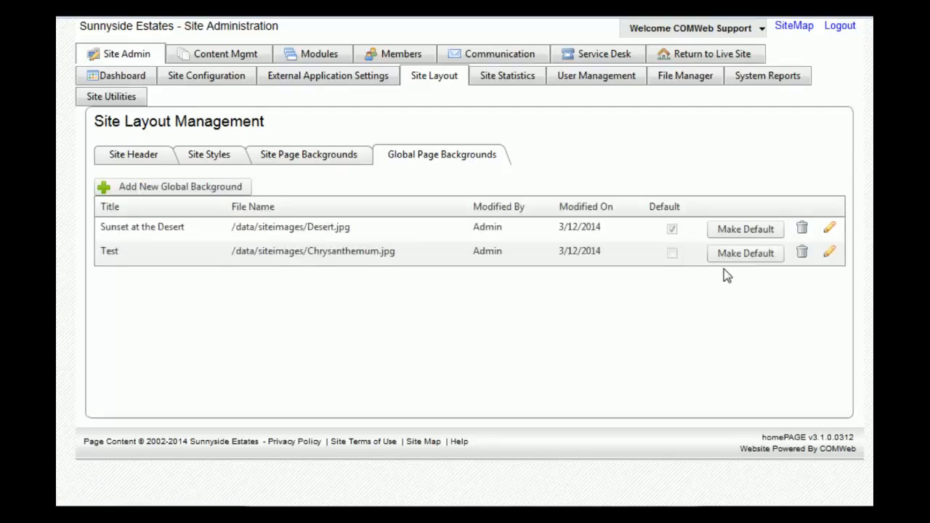
Step: Make the Test global background the default and return to the live site
click(744, 260)
click(723, 62)
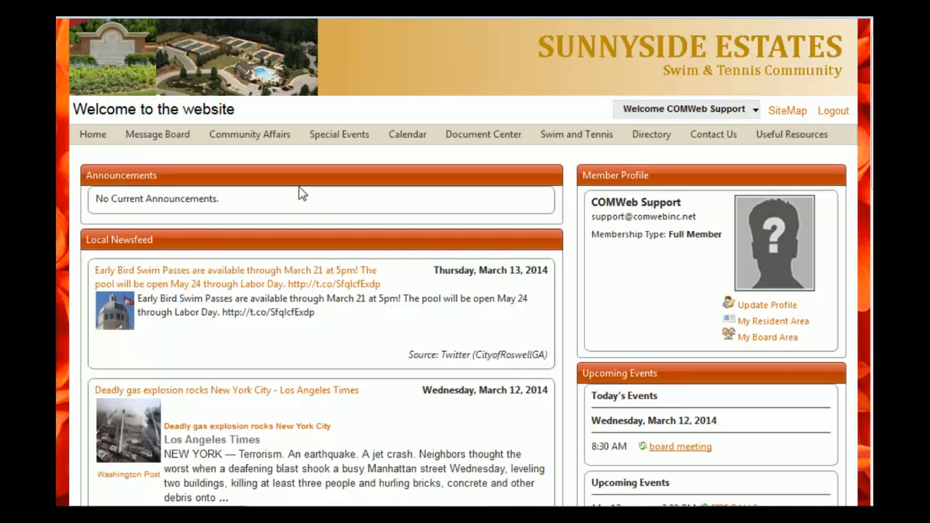
Step: Open the Meet and Greet page under Special Events and display its page properties for editing
mouse_move(349, 138)
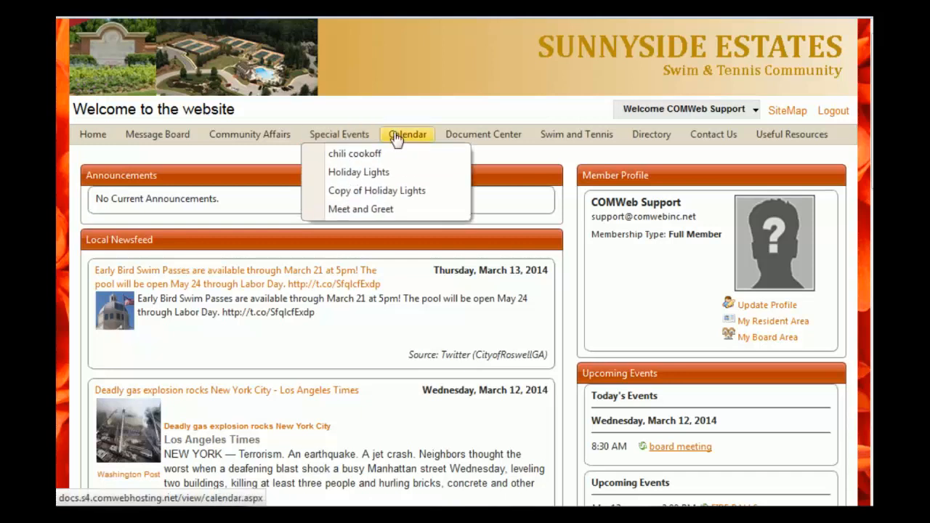
mouse_move(664, 141)
mouse_move(724, 141)
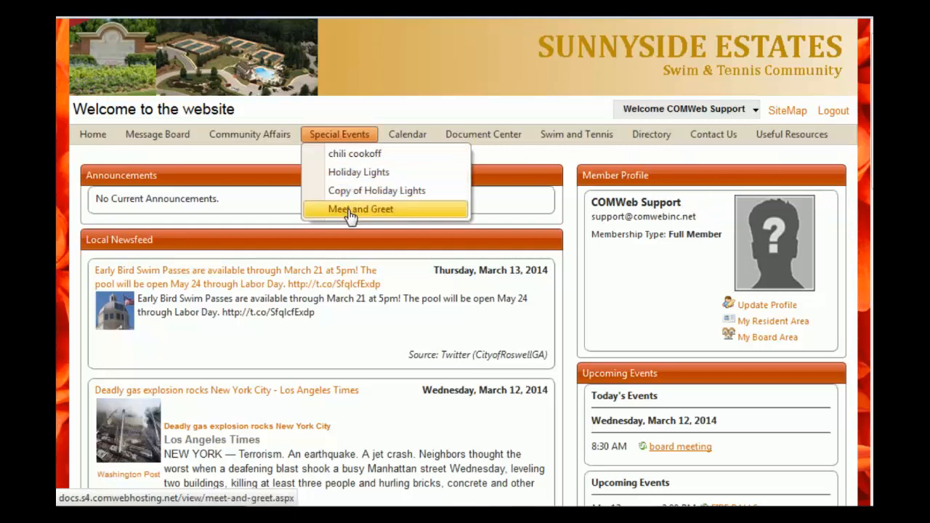
click(351, 211)
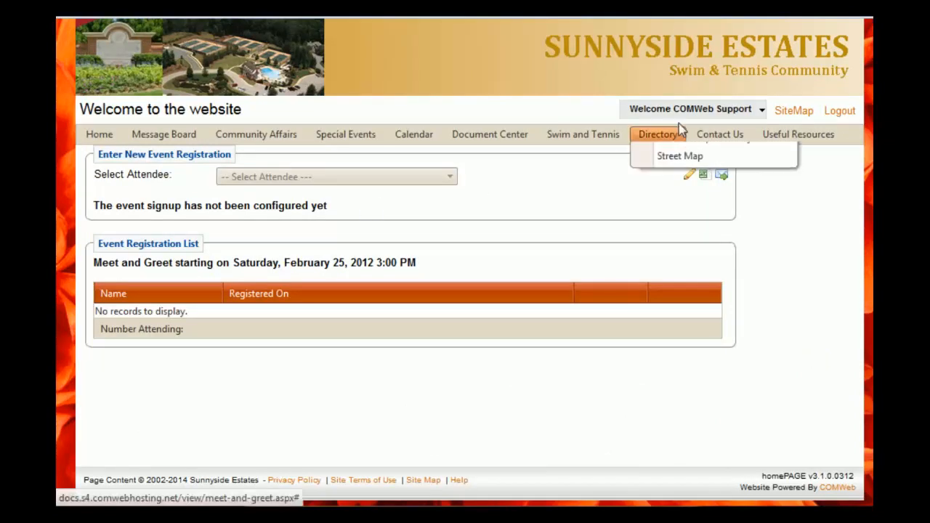
mouse_move(706, 110)
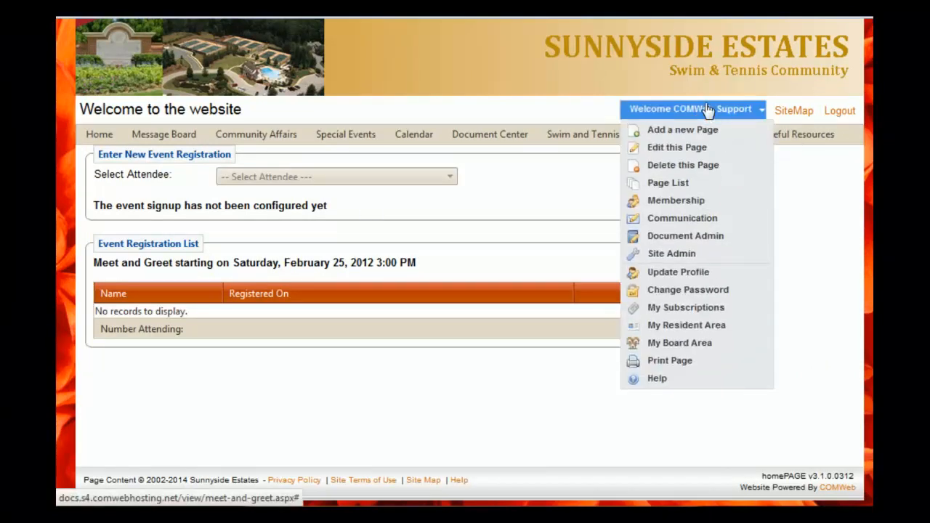
click(665, 151)
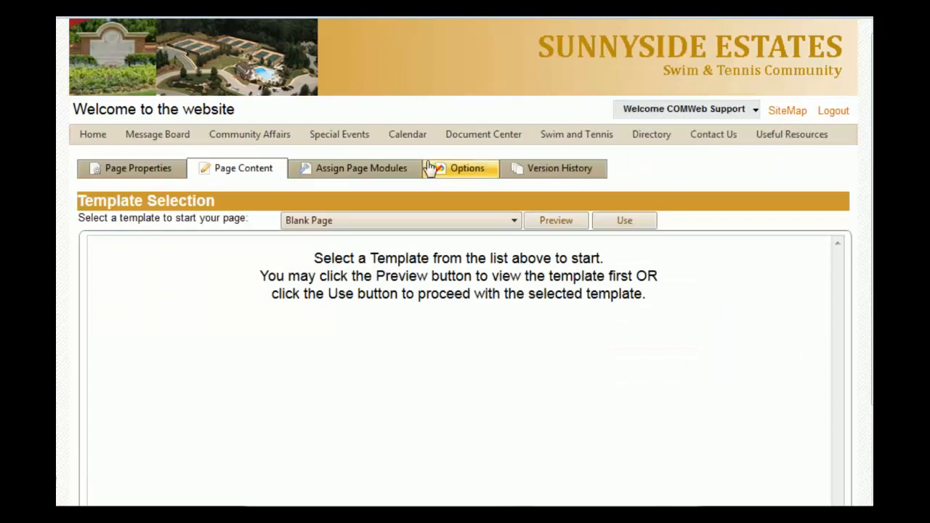
click(155, 175)
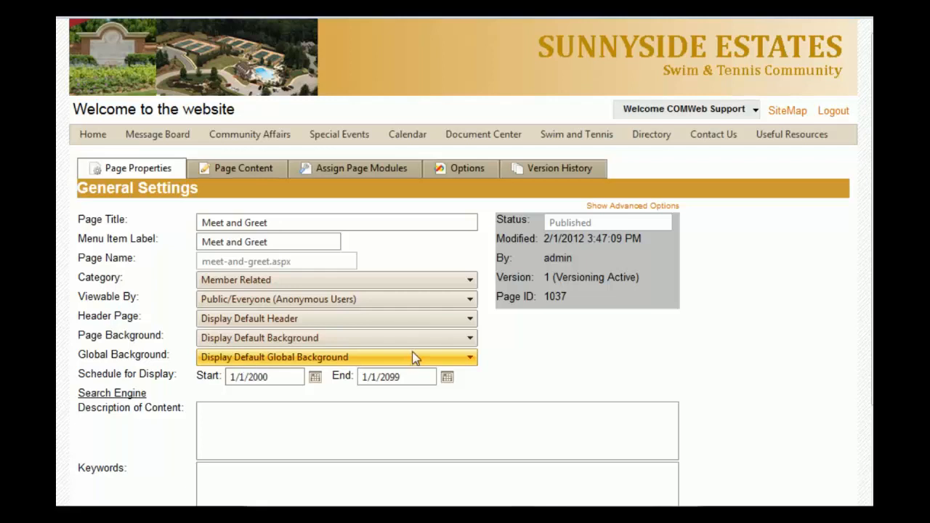
Step: Set the Meet and Greet page's global background to Sunset at the Desert and publish the page
click(470, 359)
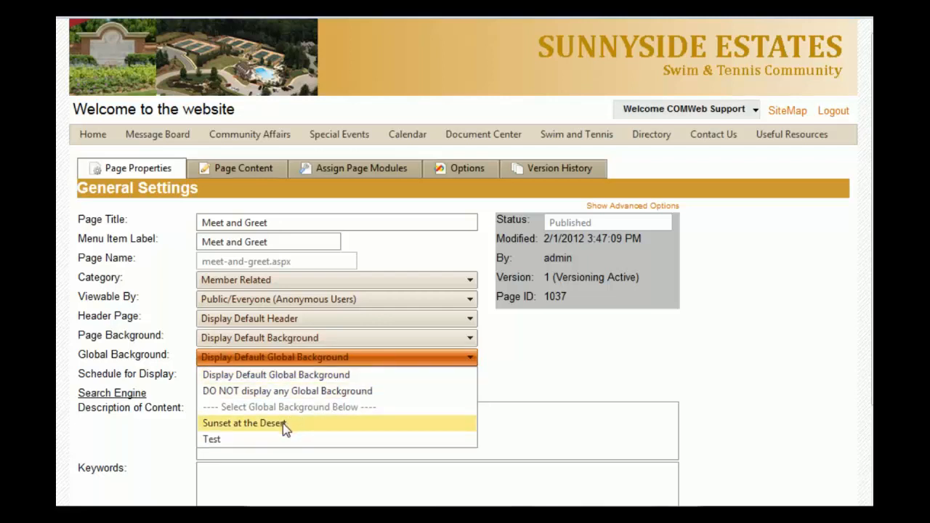
click(283, 422)
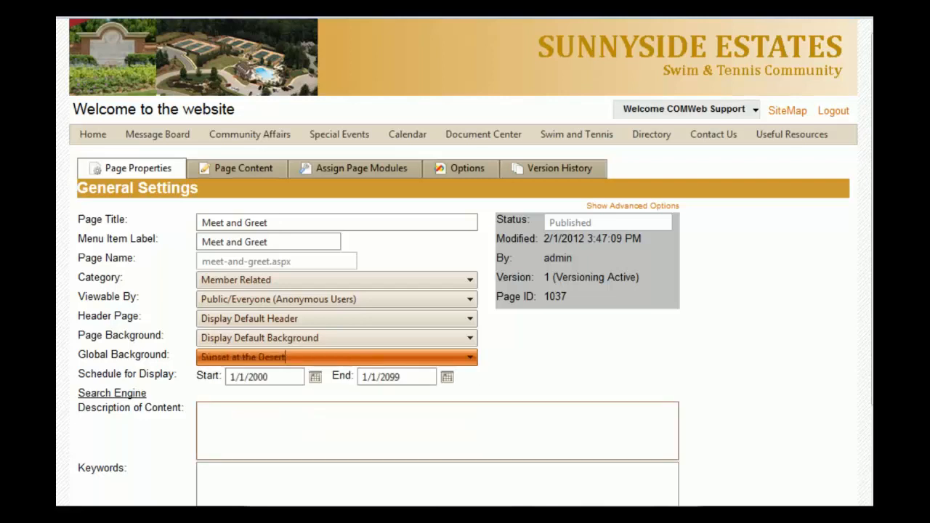
scroll(141, 350, down, 3)
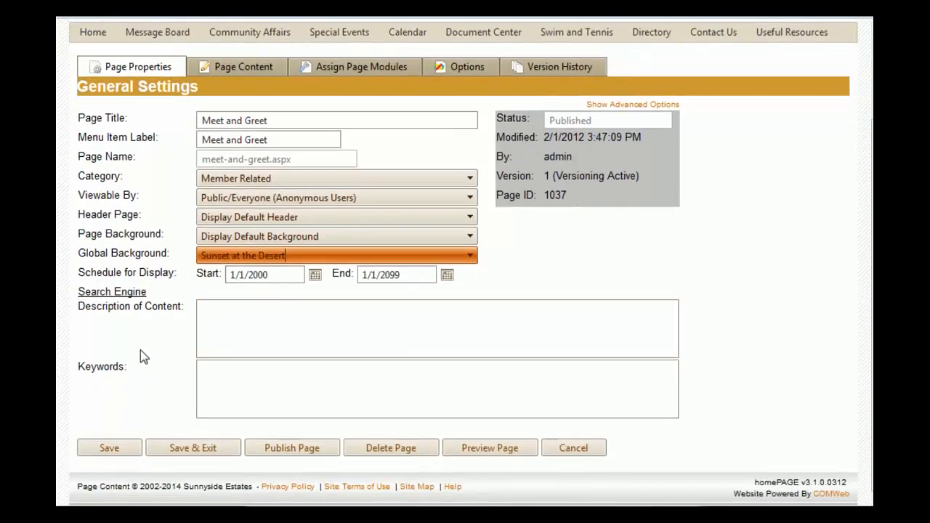
click(282, 447)
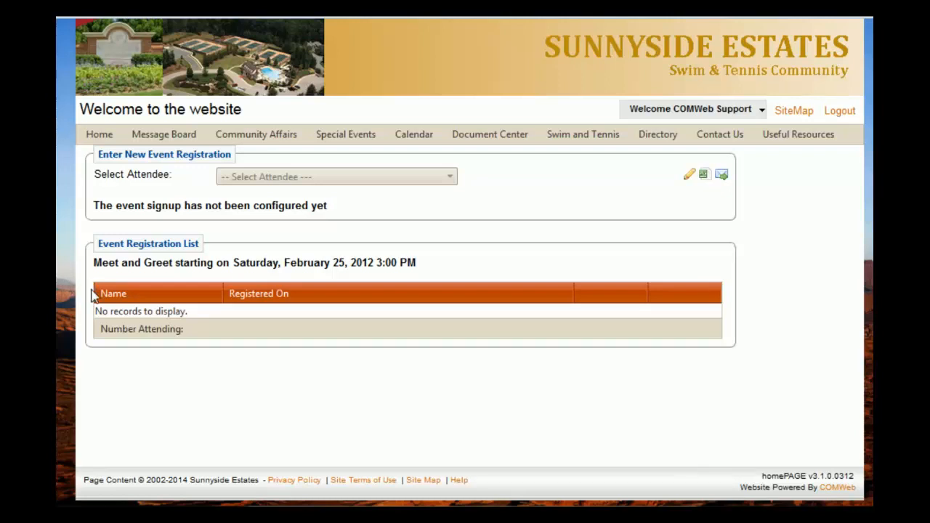
Step: Go back to the site's home page to check which background it displays
mouse_move(97, 143)
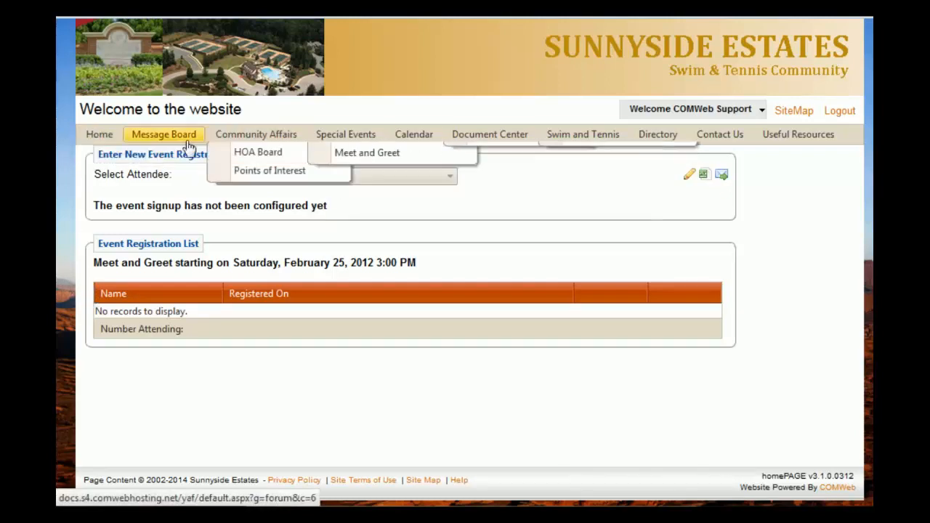
click(101, 137)
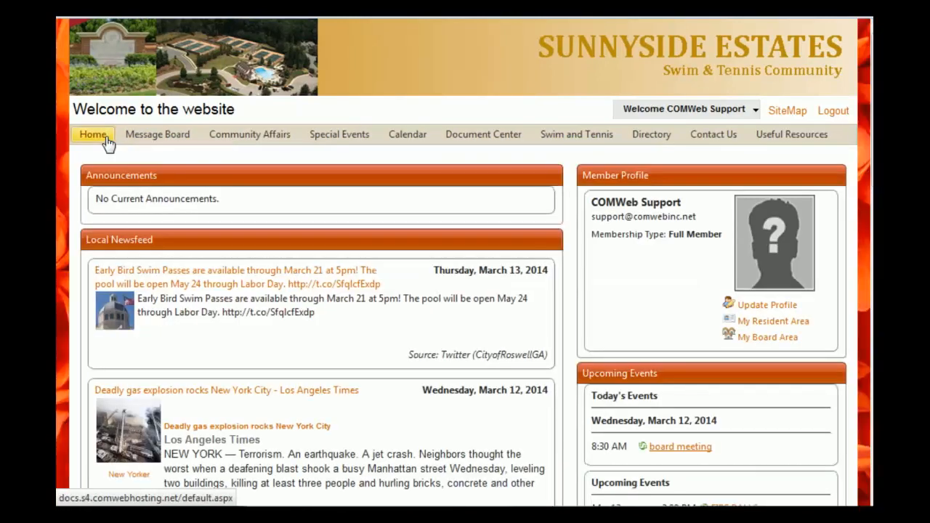